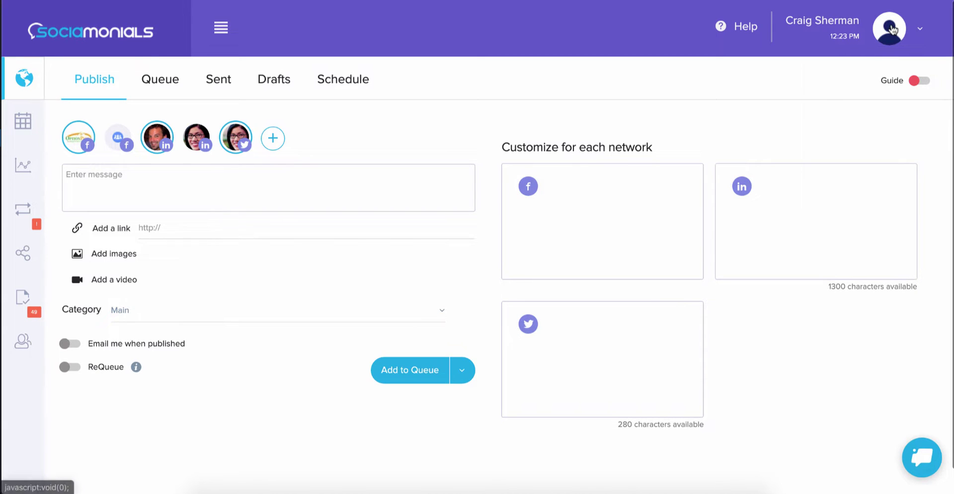
Open Account Preferences from the avatar menu, leaving the unsaved post, and review connected accounts.
click(882, 39)
click(879, 97)
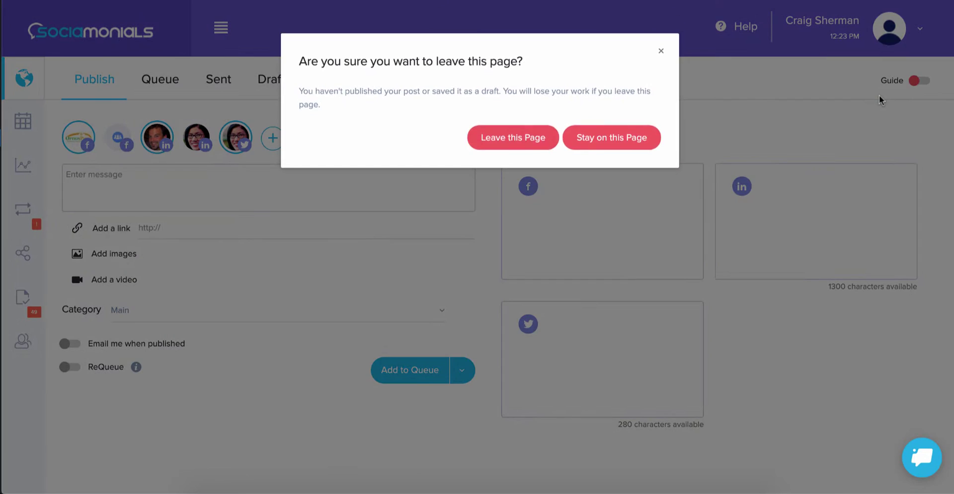
click(511, 137)
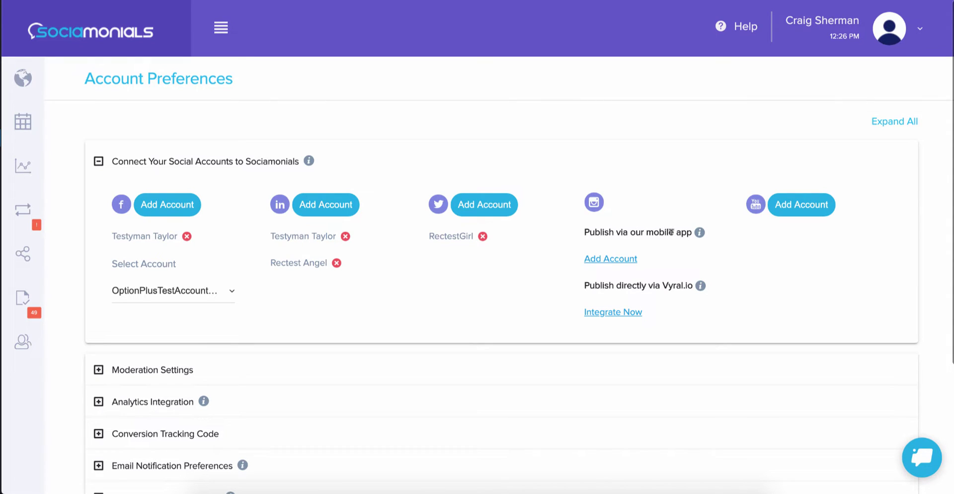
scroll(631, 257, down, 1)
scroll(630, 257, up, 1)
Sign in to Vyral.io for Instagram publishing and remove the extra second connected account.
click(613, 312)
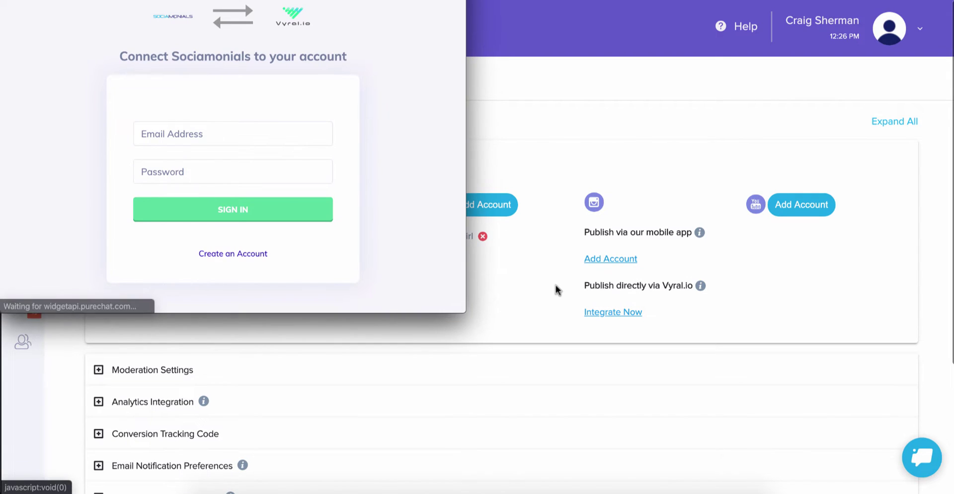
click(189, 132)
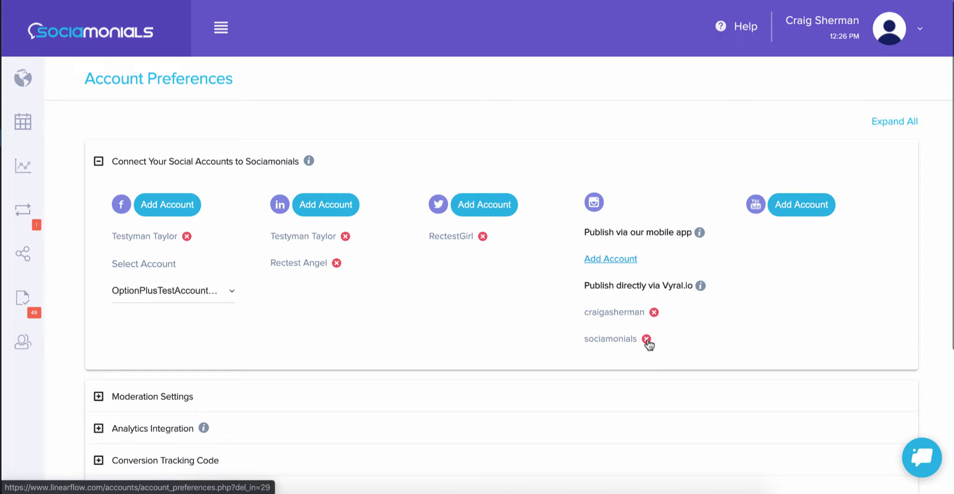
click(646, 339)
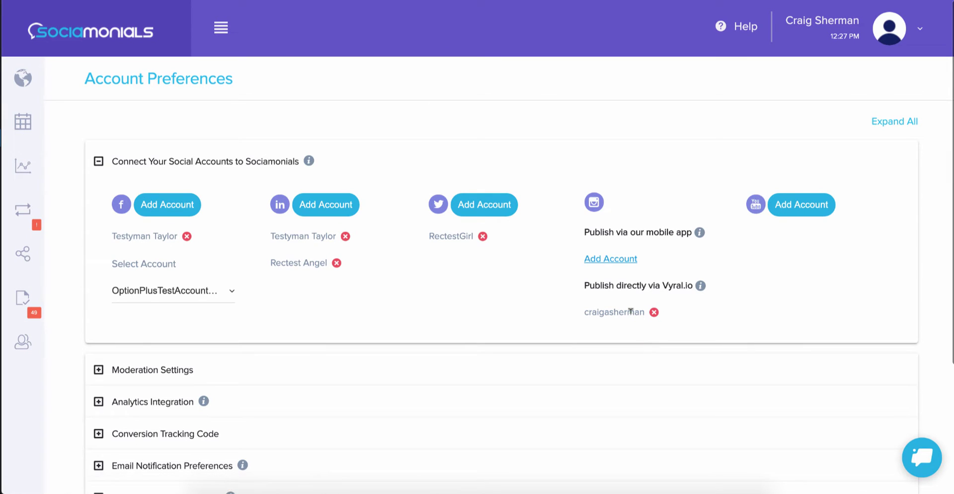
Start a new post targeting Instagram, Twitter, LinkedIn and Facebook with the text 'Test post to Instagram'.
click(19, 78)
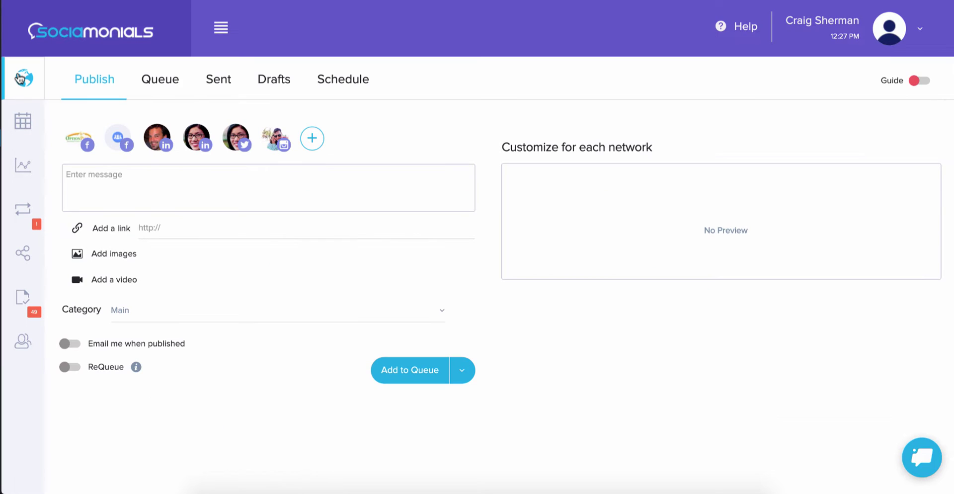
click(279, 142)
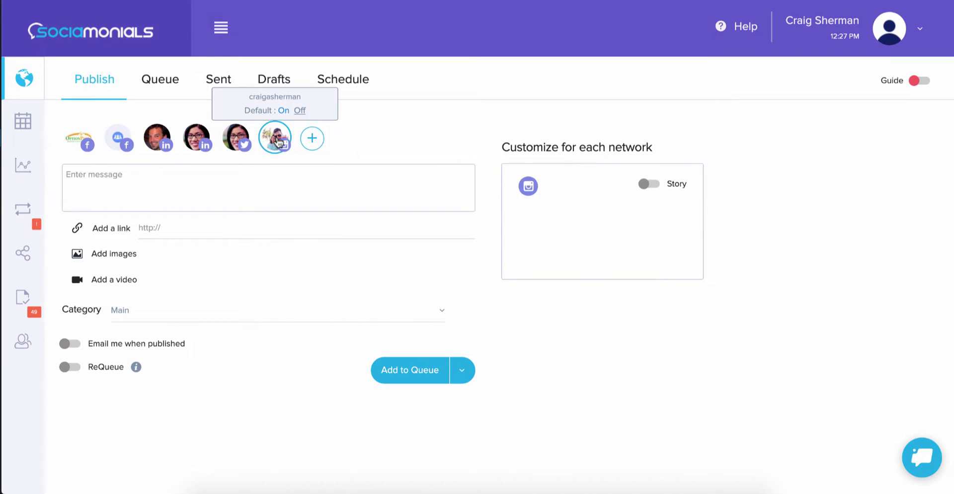
click(238, 141)
click(163, 138)
click(78, 138)
click(110, 177)
text(Test post to Instagram)
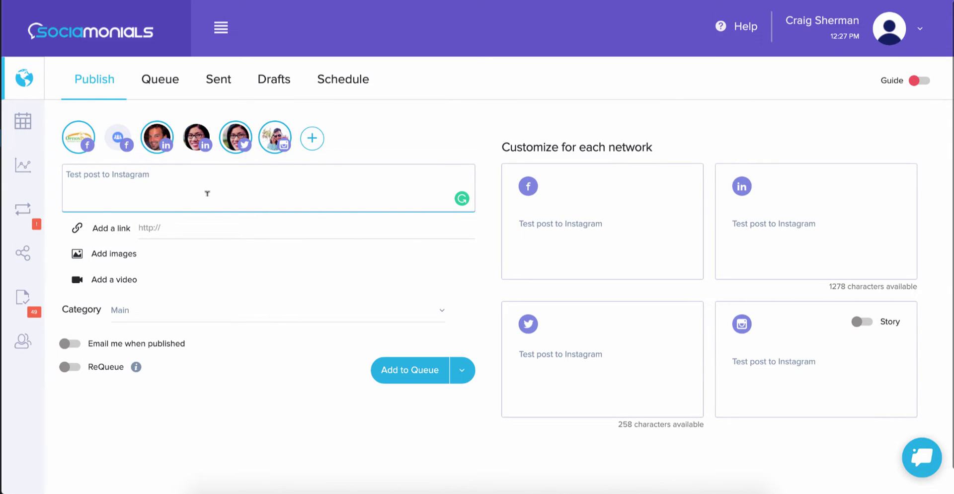
Attach four library images: the 1080x1920 quote, Independence Day, tablet chart and video-marketing quote.
click(115, 254)
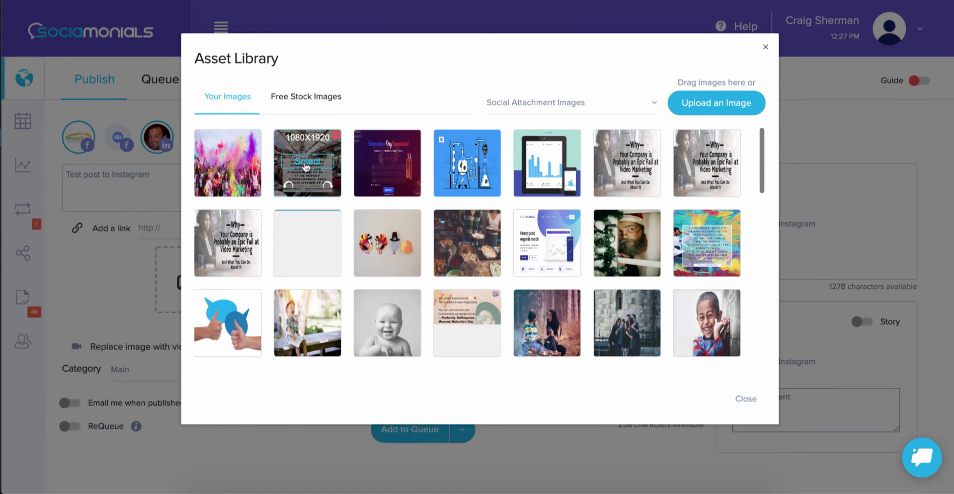
click(307, 162)
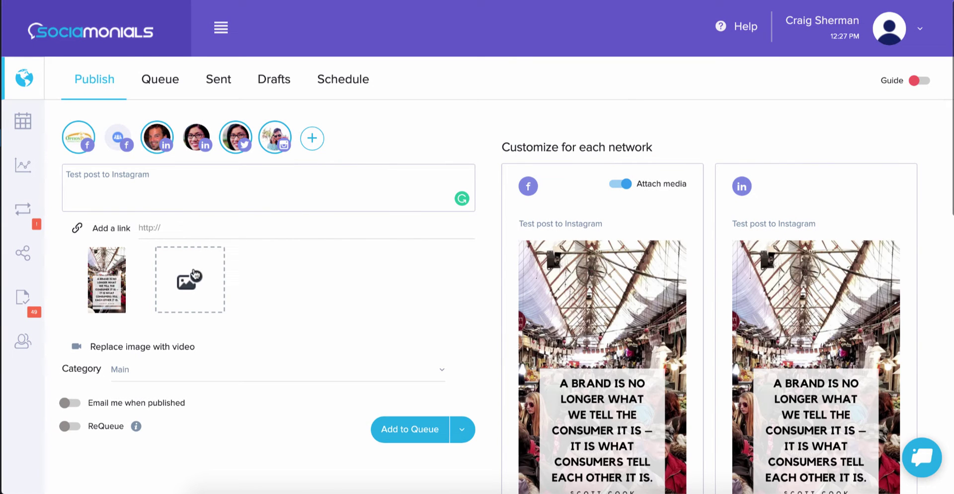
click(193, 275)
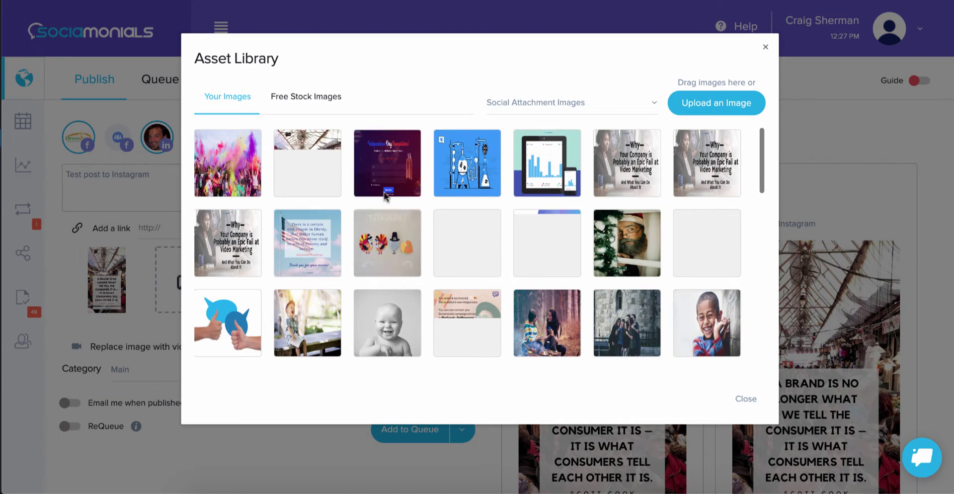
click(387, 162)
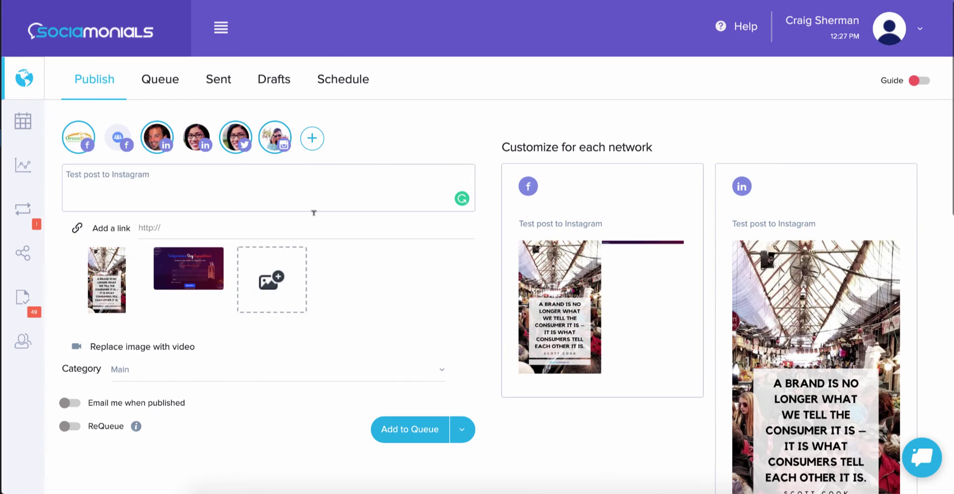
click(280, 288)
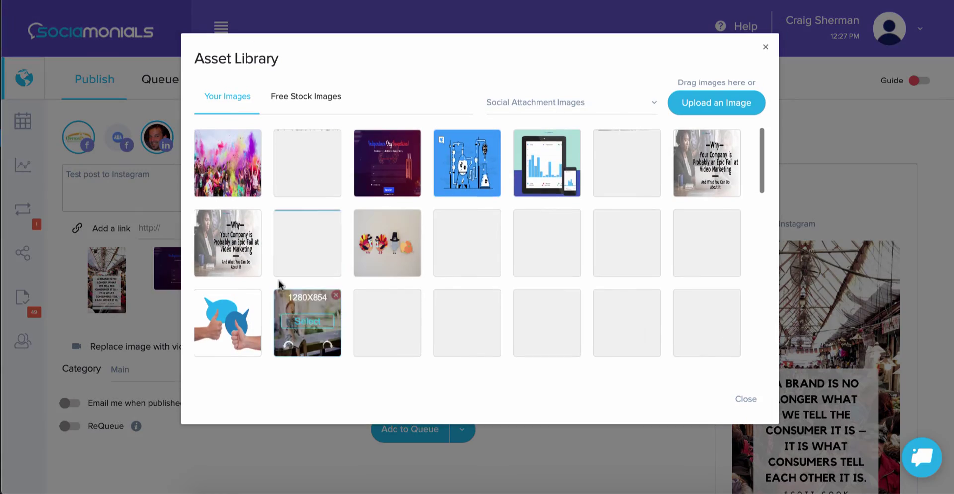
click(550, 178)
click(344, 282)
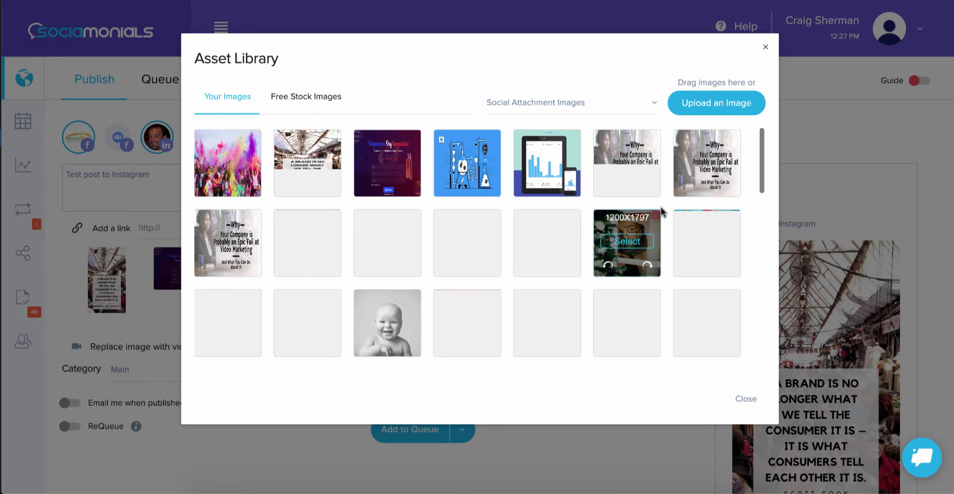
click(703, 159)
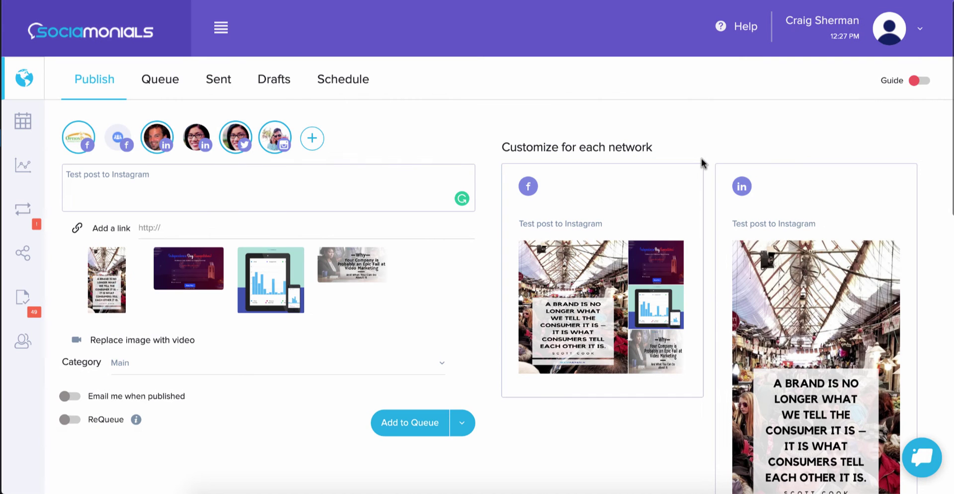
Add the first comment '#checkthisout' on the Instagram preview card.
scroll(701, 160, down, 1)
scroll(702, 160, down, 3)
scroll(702, 160, down, 3)
scroll(701, 160, down, 4)
scroll(701, 160, down, 1)
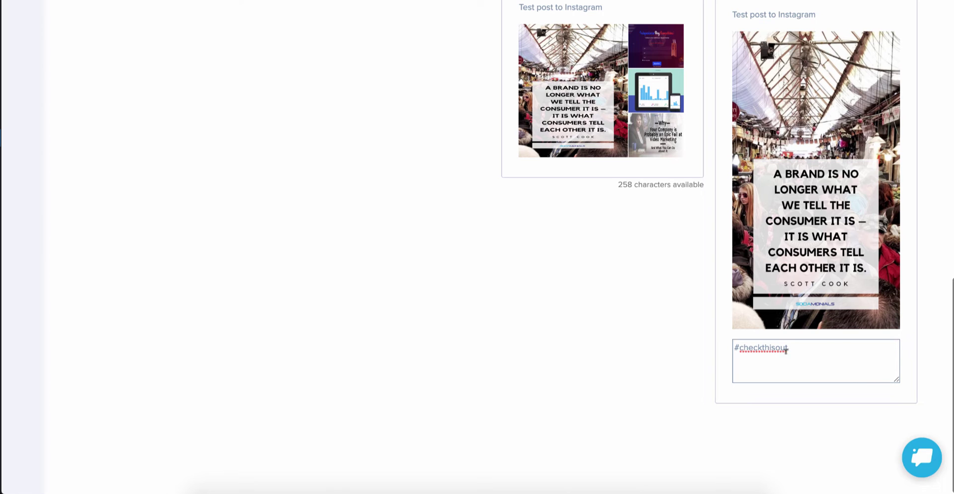
scroll(834, 341, up, 1)
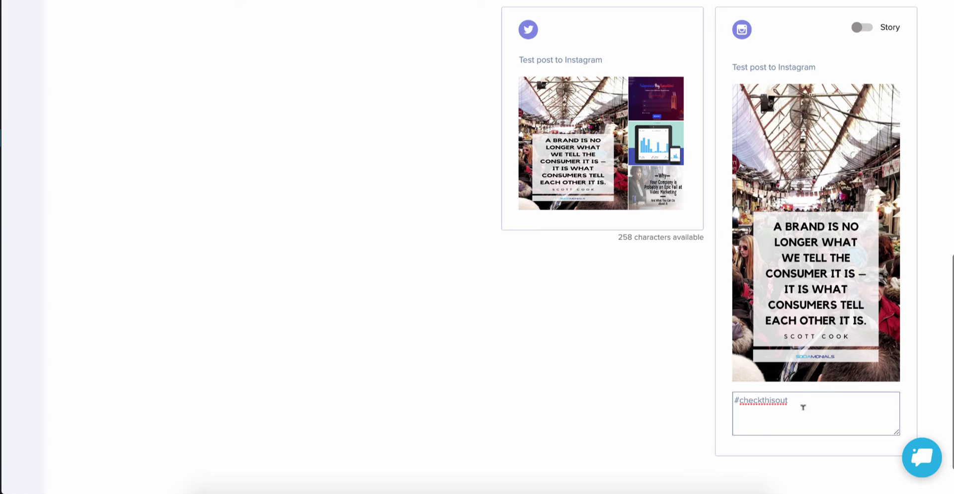
scroll(803, 407, up, 2)
scroll(803, 408, up, 4)
scroll(804, 410, up, 3)
scroll(805, 413, up, 2)
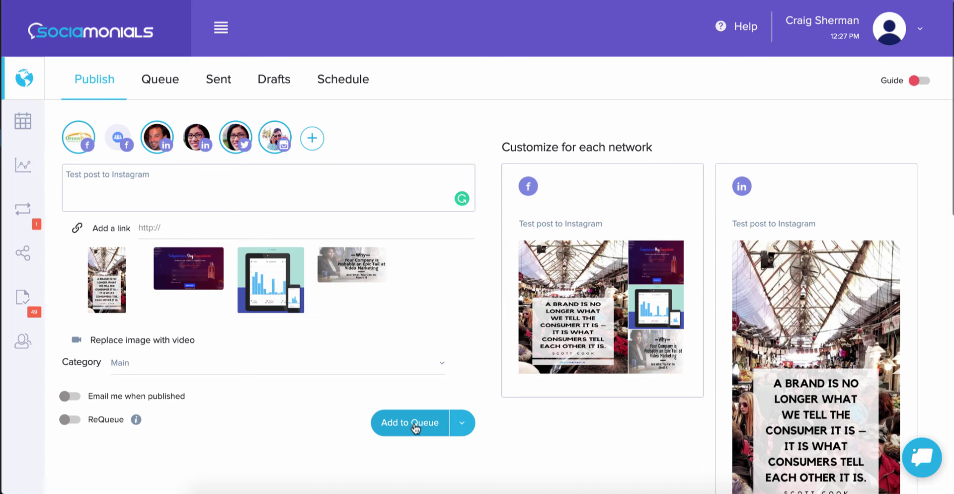
mouse_move(22, 166)
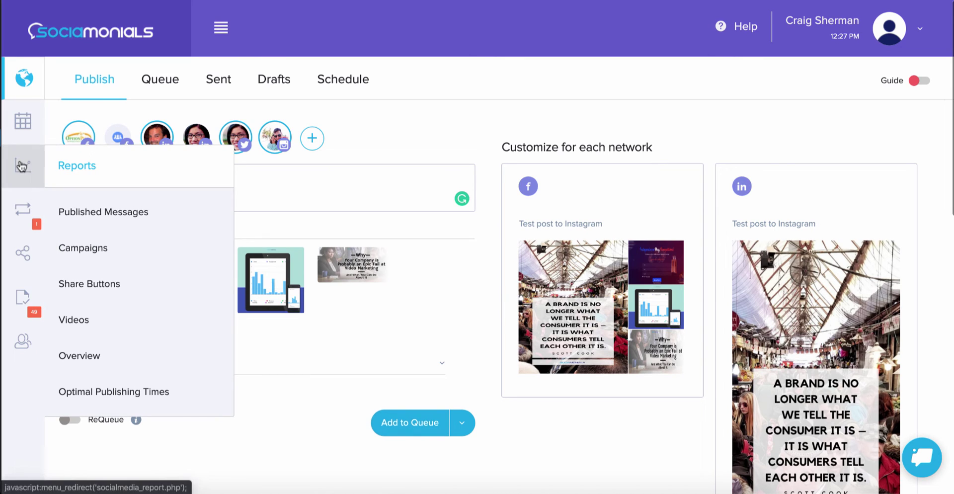
Open the Published Messages report and review its totals: 81 clicks, 15 engagements, 8 likes, 7 comments.
click(121, 210)
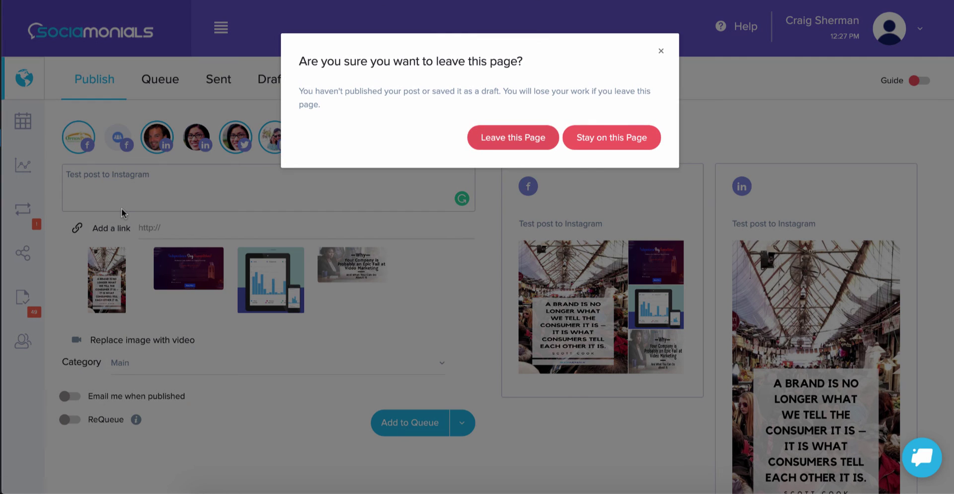
click(529, 145)
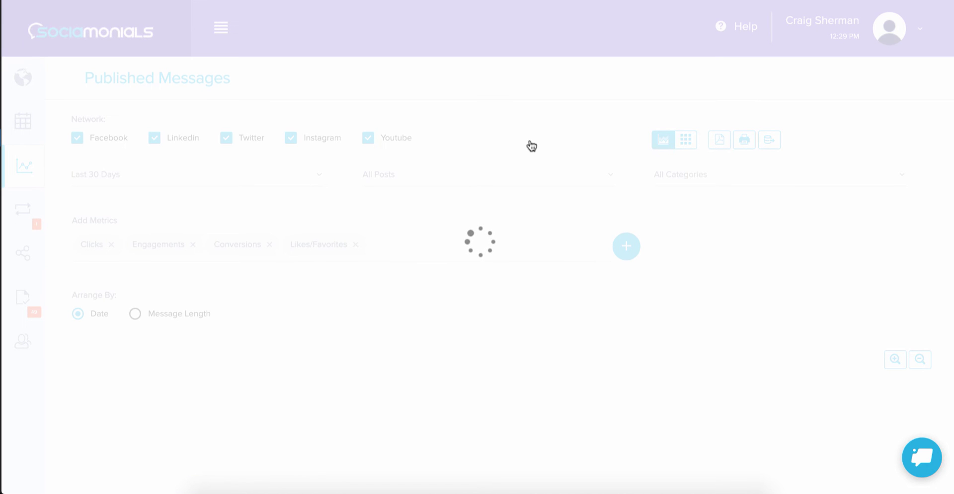
scroll(531, 145, down, 5)
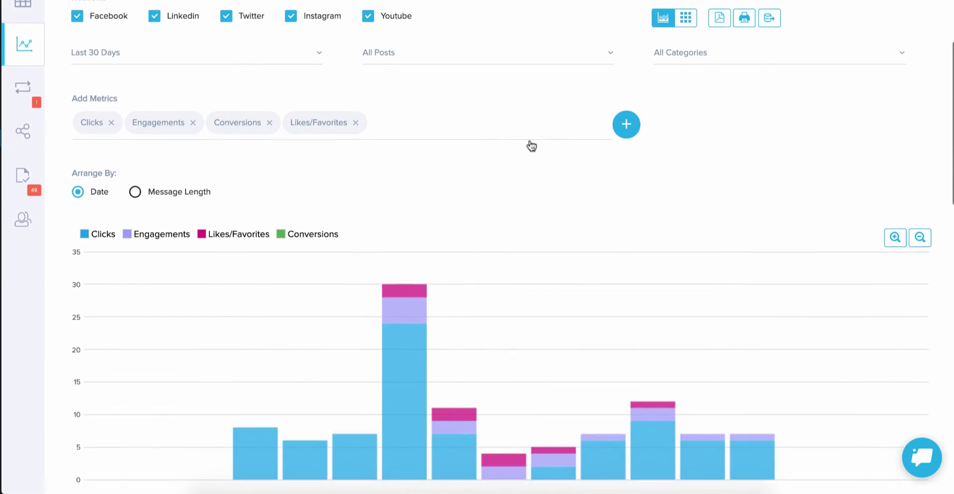
scroll(530, 146, down, 3)
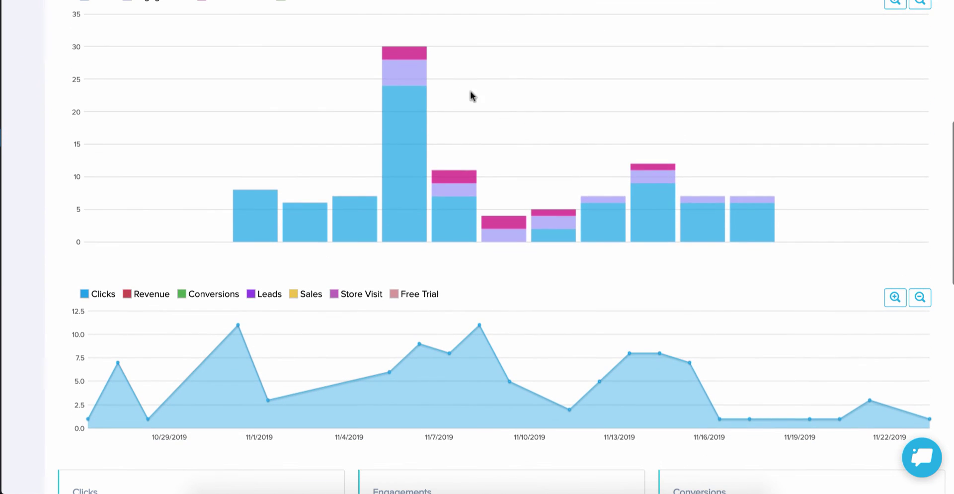
mouse_move(651, 447)
scroll(660, 222, down, 3)
scroll(660, 222, down, 2)
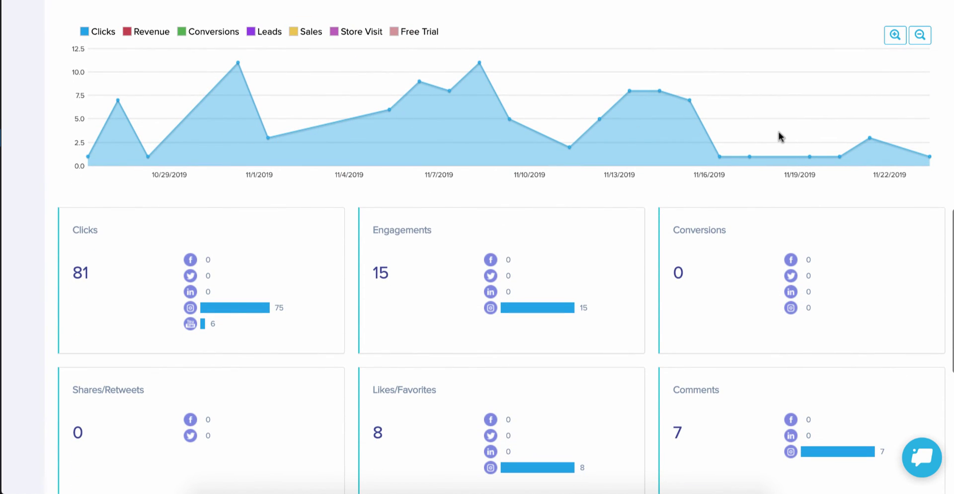
scroll(778, 135, up, 1)
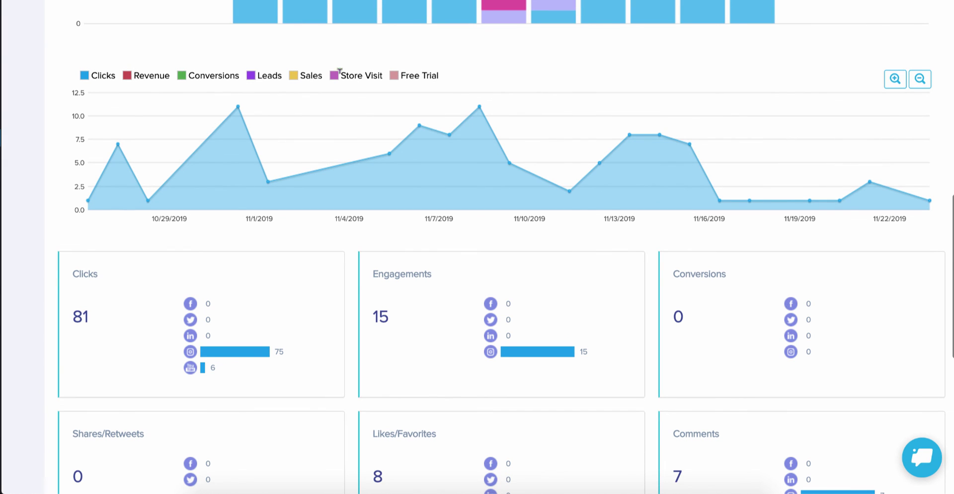
scroll(403, 73, down, 2)
scroll(417, 90, down, 3)
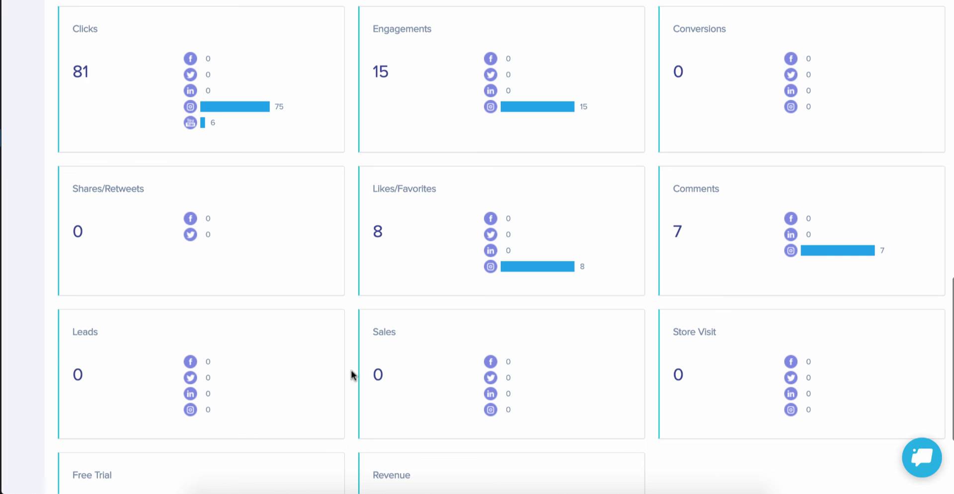
scroll(752, 59, up, 1)
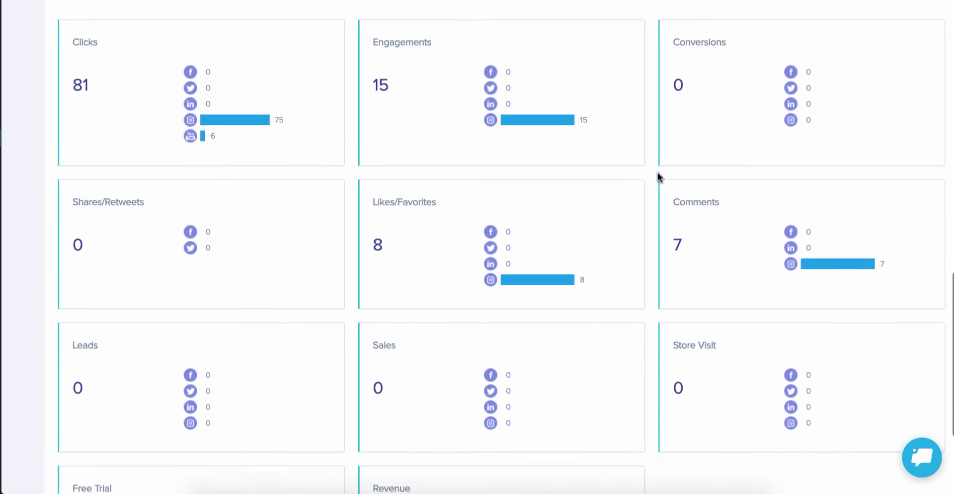
scroll(658, 177, down, 5)
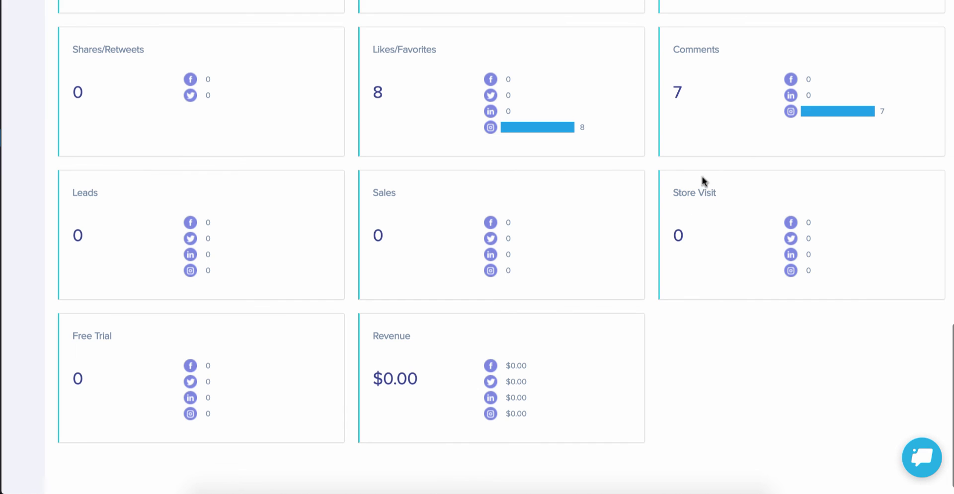